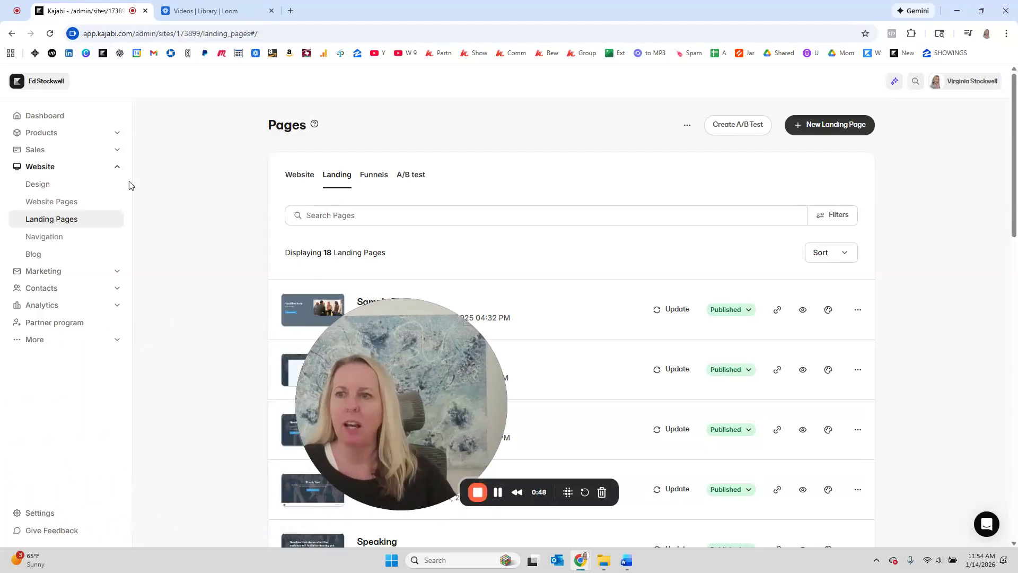
# View the list of all products, and open Sample Offer from the published sales offers
pyautogui.click(46, 136)
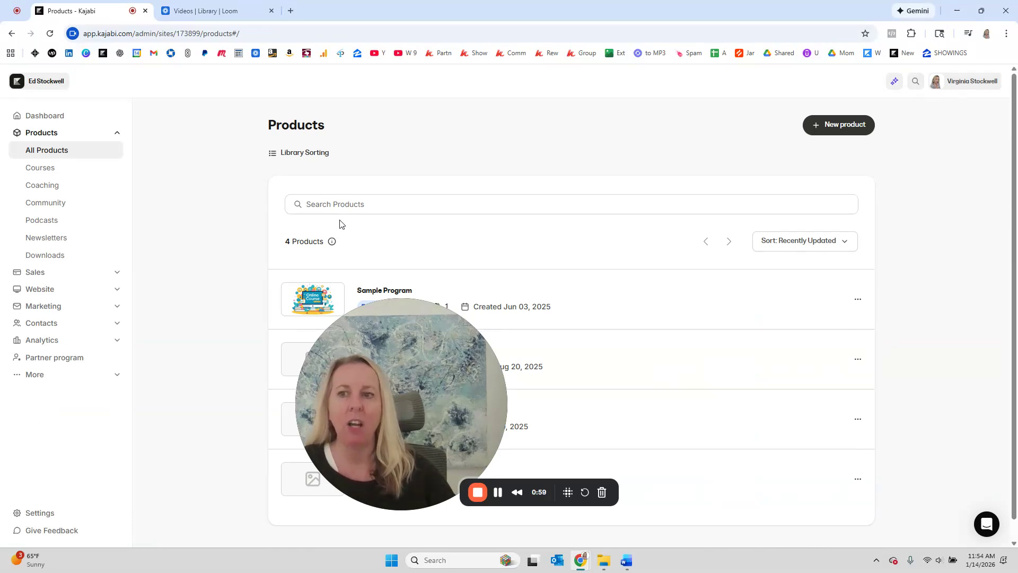
pyautogui.click(52, 274)
pyautogui.click(53, 312)
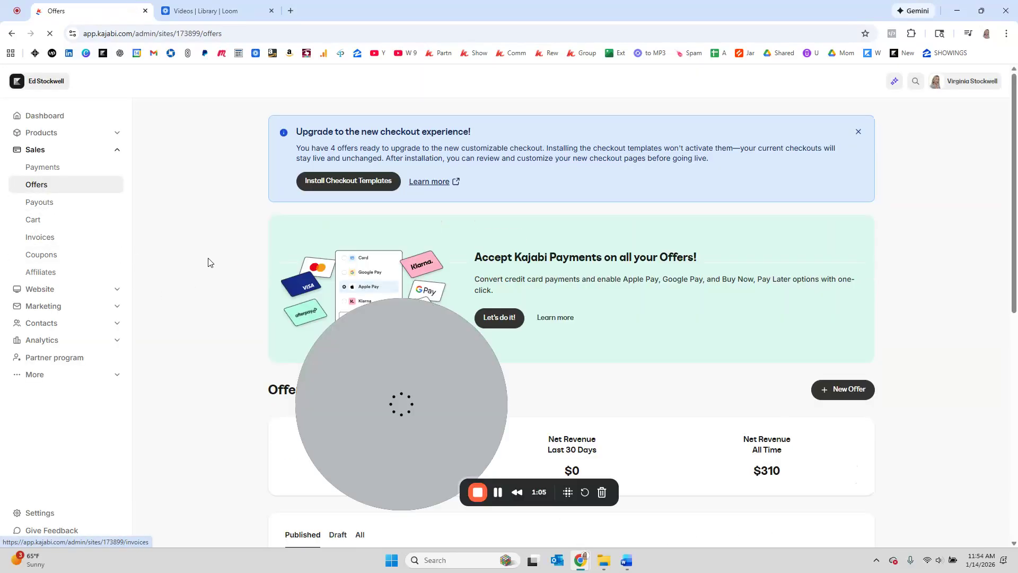
pyautogui.scroll(-2, 439, 375)
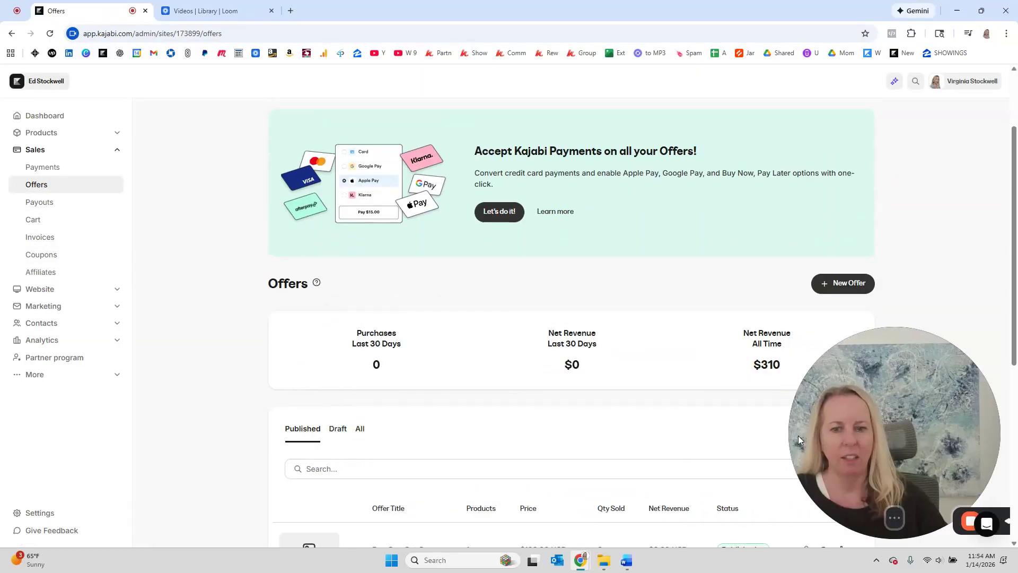
pyautogui.scroll(-5, 396, 357)
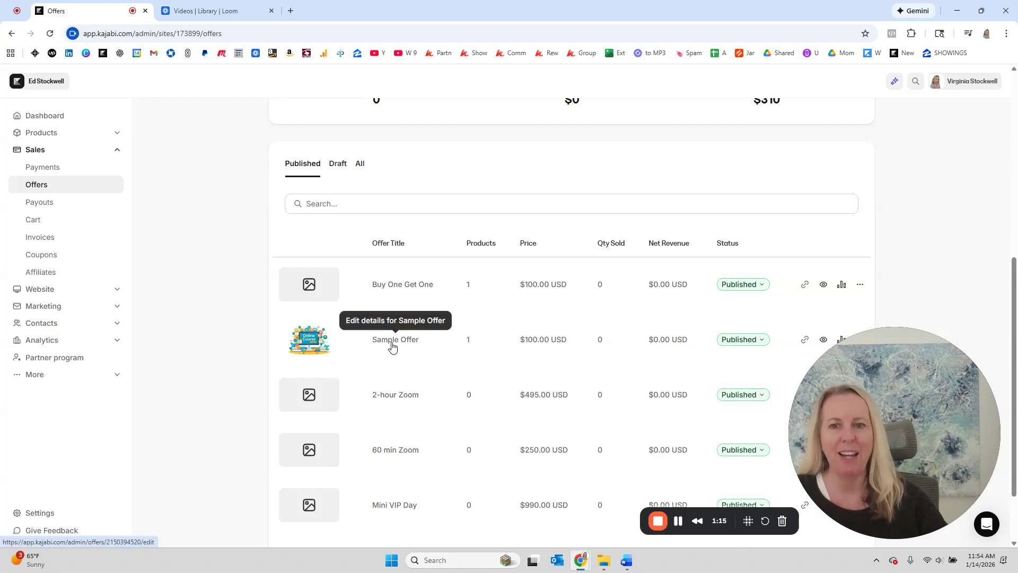
pyautogui.click(393, 347)
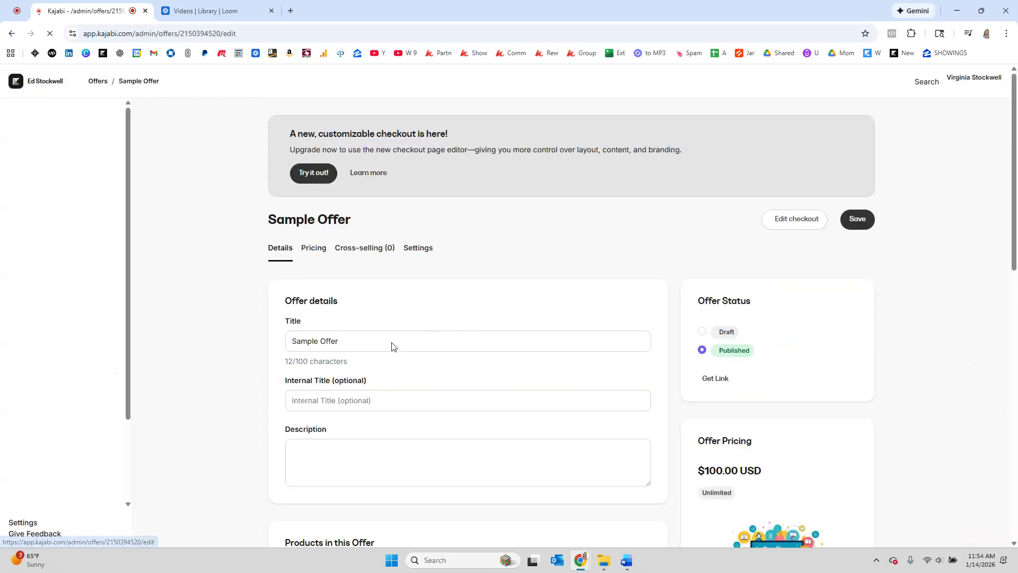
# Examine Sample Offer's title, included product, pricing, image and product access options
pyautogui.scroll(-1, 343, 299)
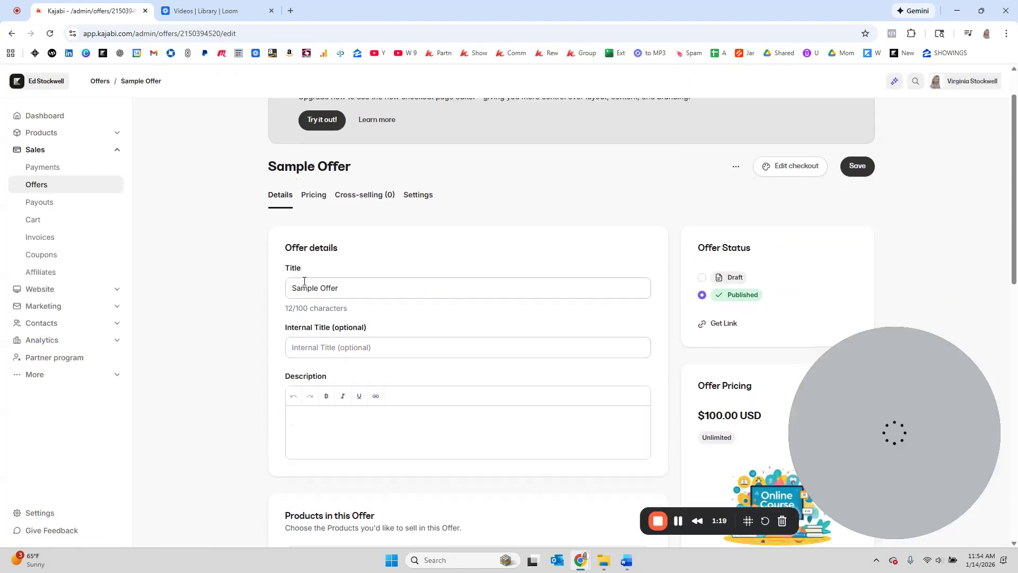
pyautogui.moveTo(292, 286); pyautogui.dragTo(353, 294)
pyautogui.scroll(-2, 354, 294)
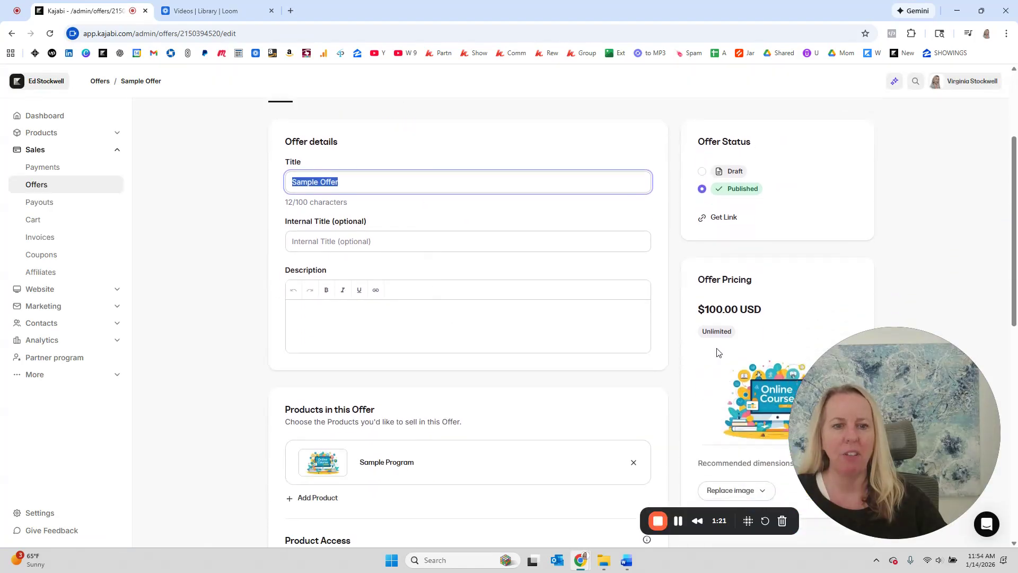
pyautogui.scroll(-2, 677, 391)
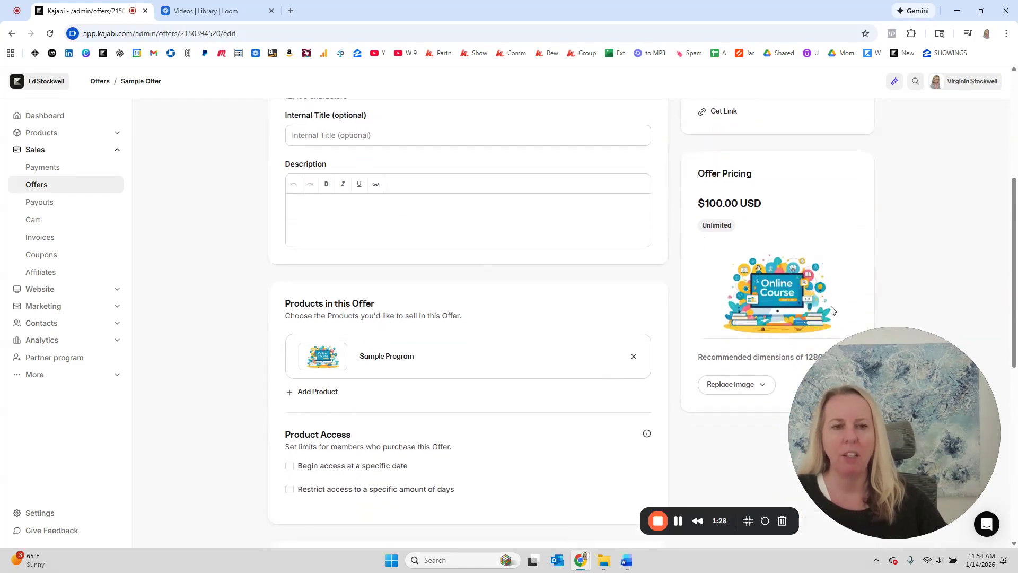
pyautogui.scroll(4, 397, 248)
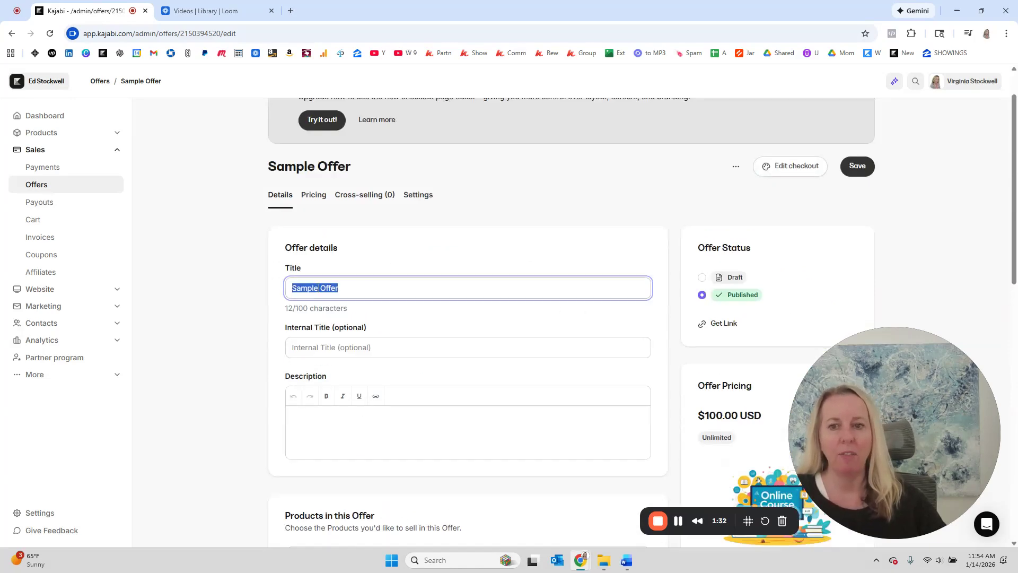
pyautogui.scroll(-2, 478, 304)
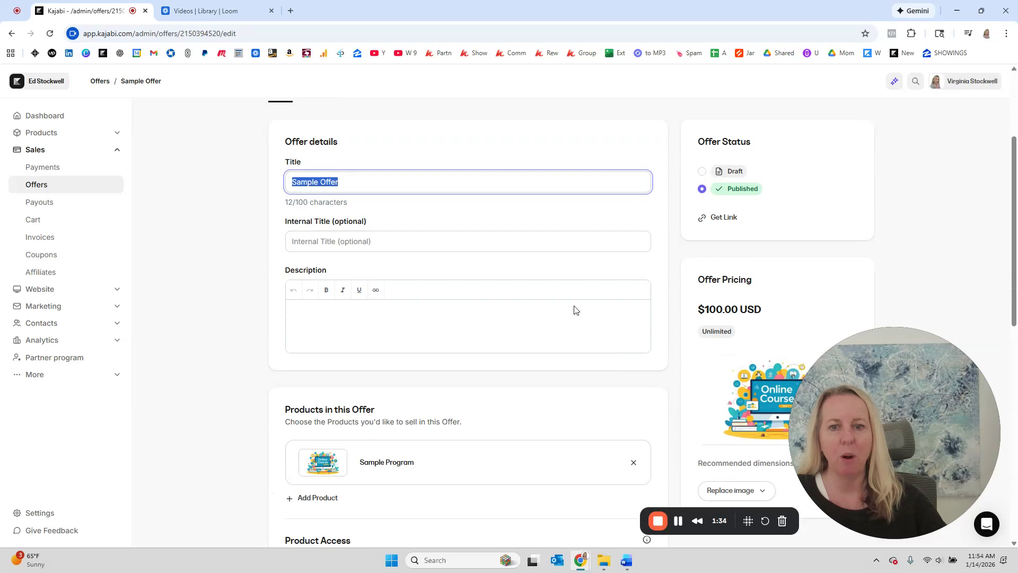
pyautogui.scroll(-4, 547, 308)
pyautogui.scroll(-1, 546, 308)
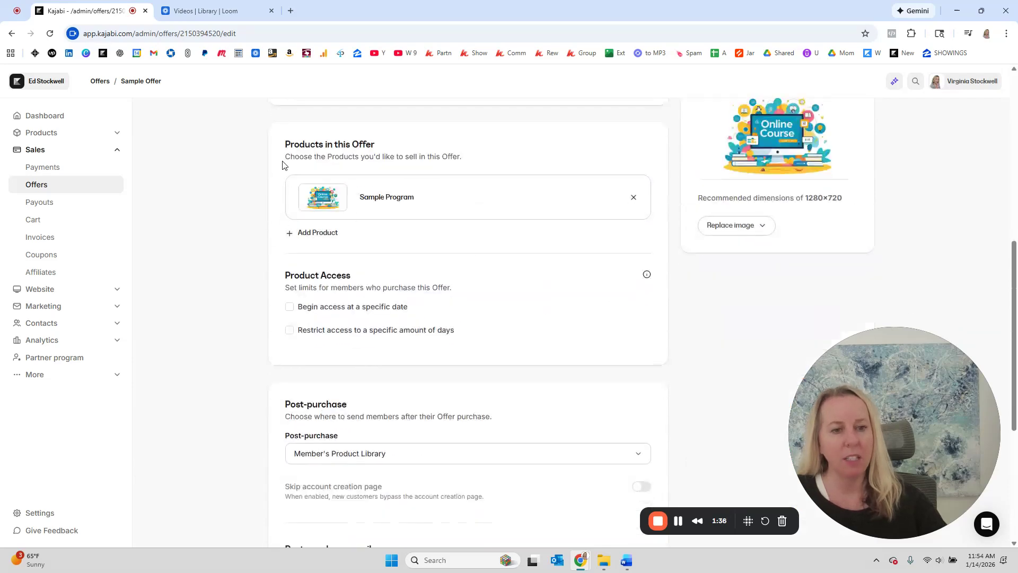
pyautogui.scroll(3, 375, 204)
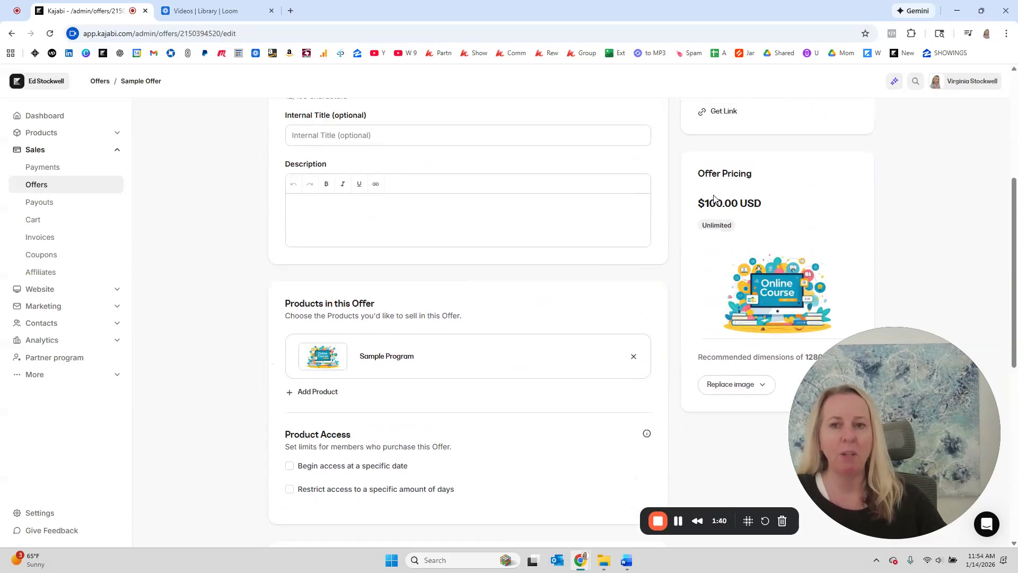
# Start adding a single contact and fill in the contact's first name, last name, email and SMS phone number
pyautogui.click(43, 324)
pyautogui.click(46, 343)
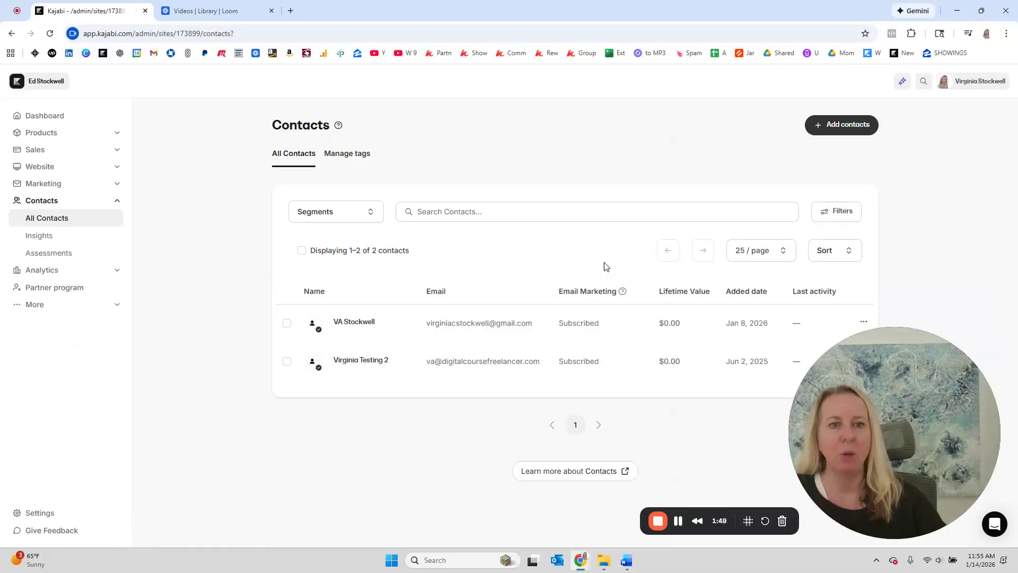
pyautogui.click(823, 126)
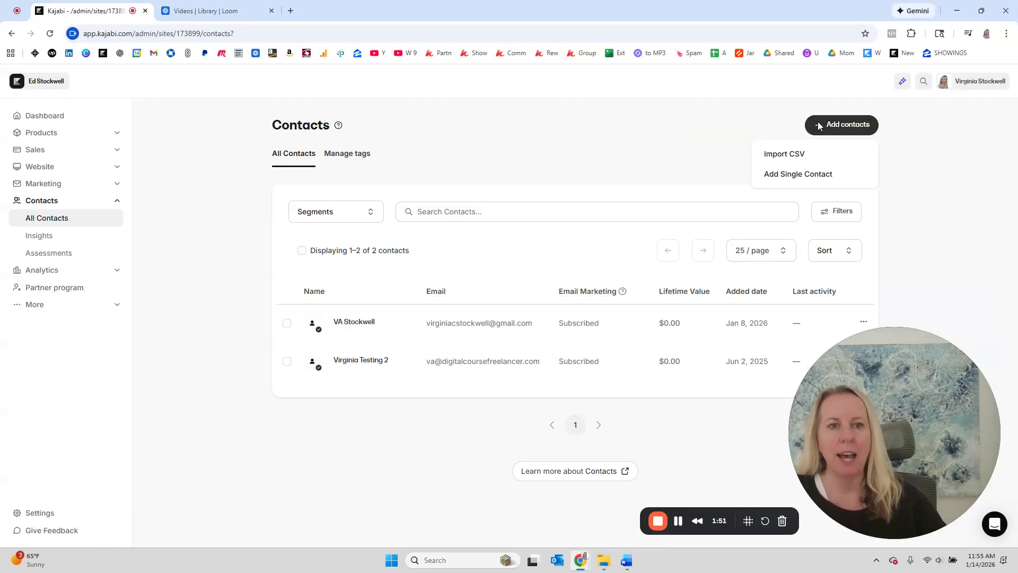
pyautogui.click(783, 174)
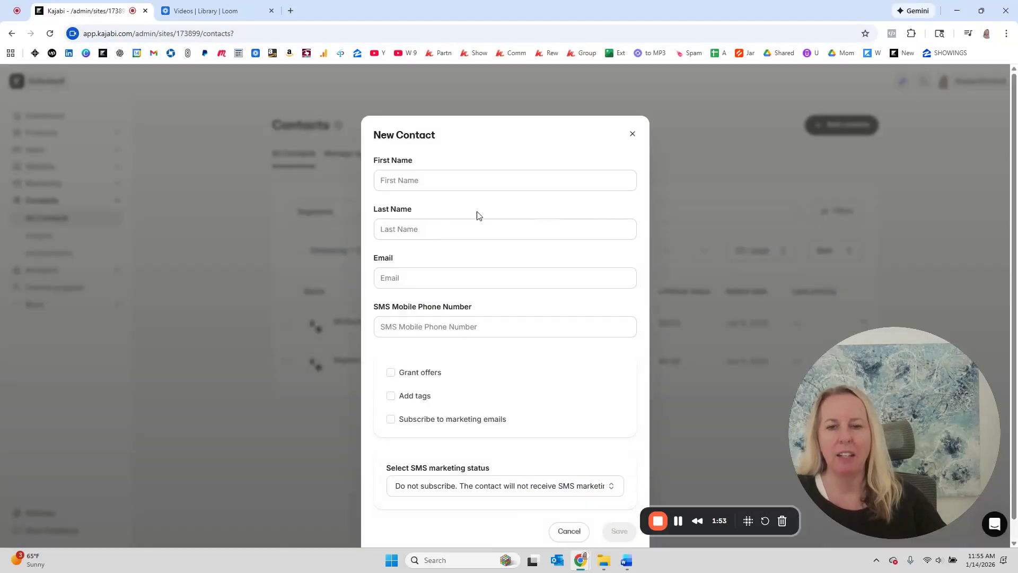
pyautogui.click(423, 183)
pyautogui.click(461, 211)
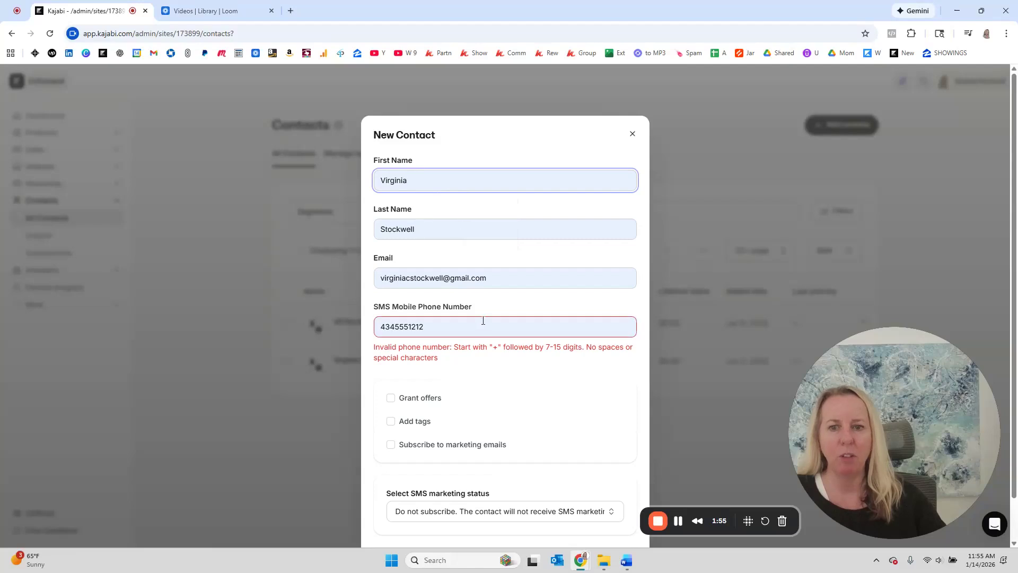
# Subscribe the new contact to marketing emails and select Sample Offer as the granted offer, leaving the form unsaved
pyautogui.scroll(-1, 451, 350)
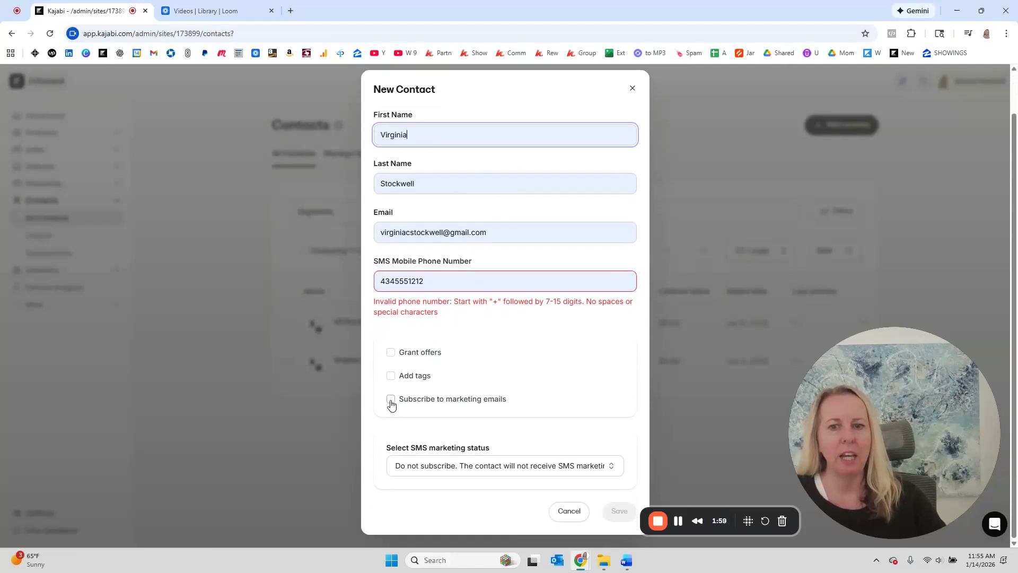
pyautogui.click(391, 399)
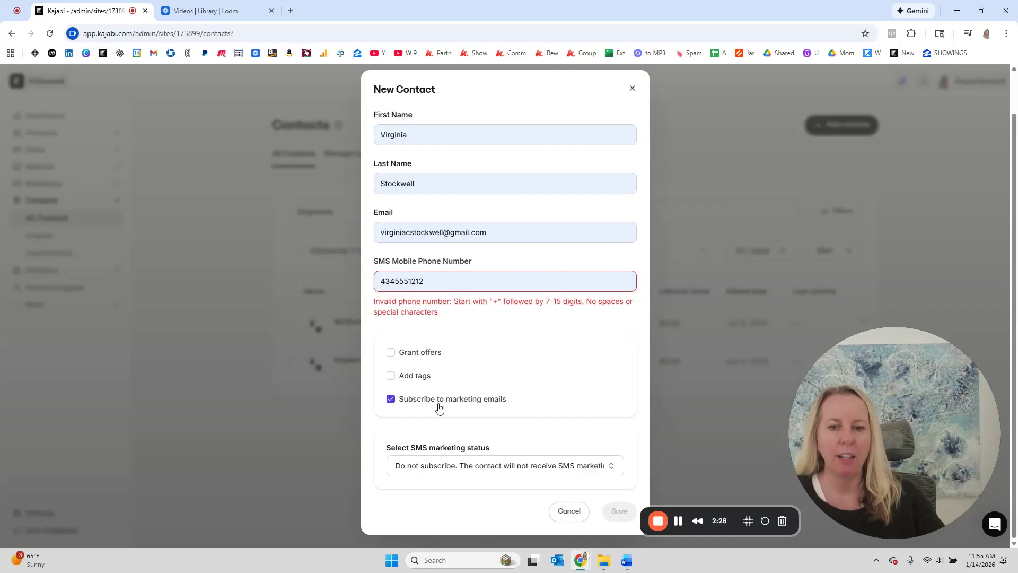
pyautogui.click(391, 352)
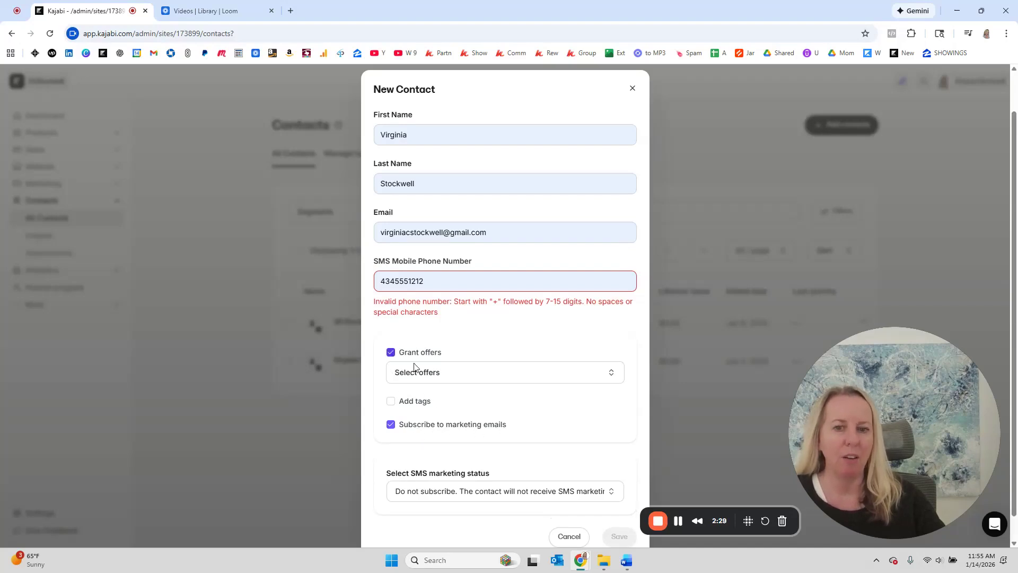
pyautogui.click(474, 372)
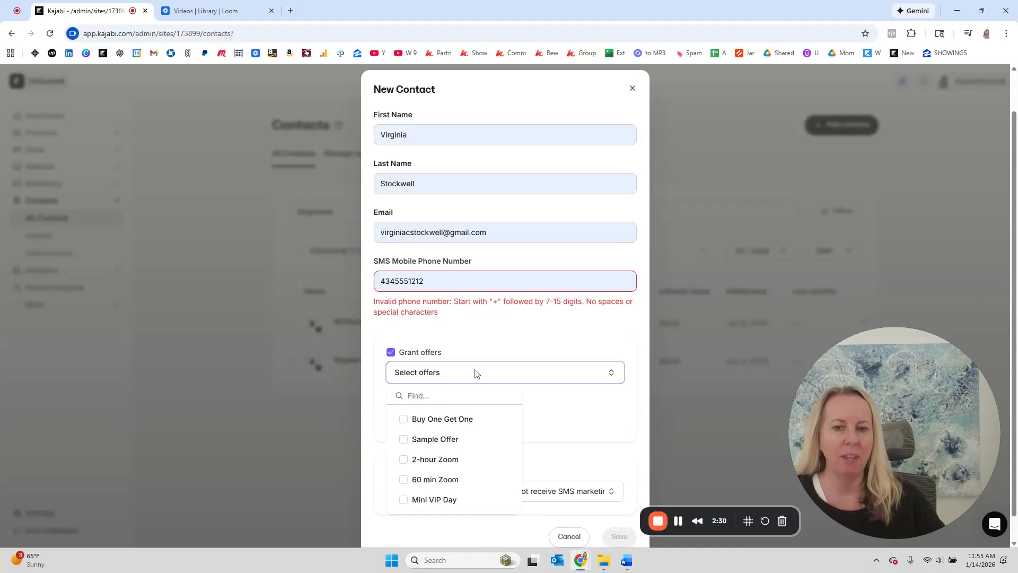
pyautogui.click(404, 439)
pyautogui.scroll(-1, 532, 414)
pyautogui.click(592, 425)
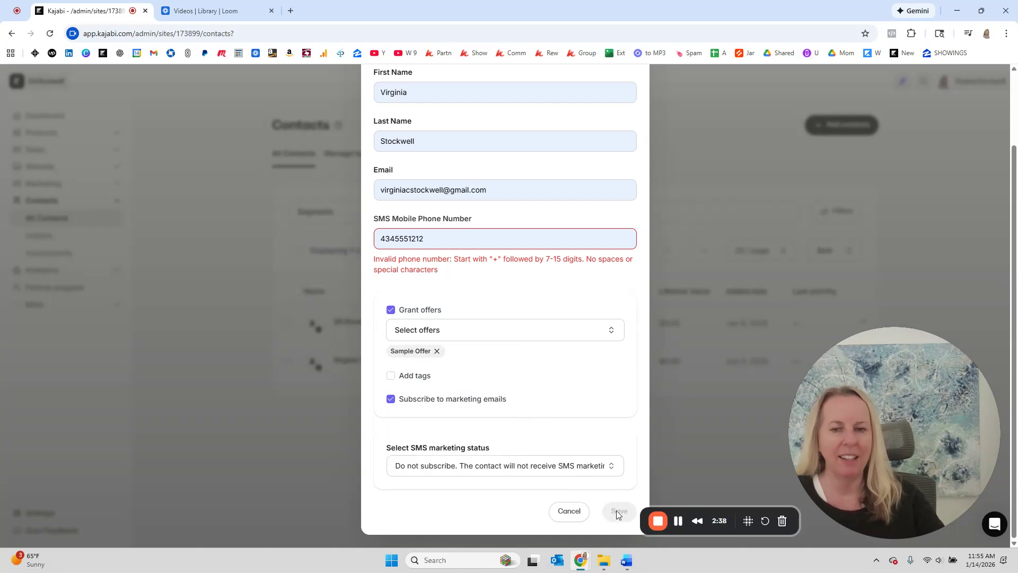
pyautogui.click(234, 307)
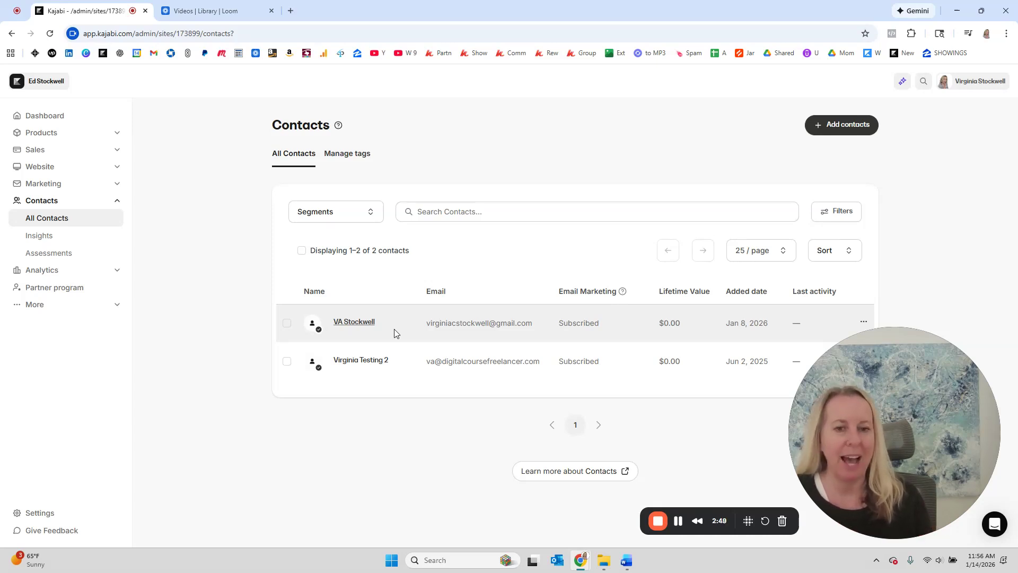
# Open offer granting for the first contact in the list and view the offers available to grant
pyautogui.click(353, 323)
pyautogui.click(751, 84)
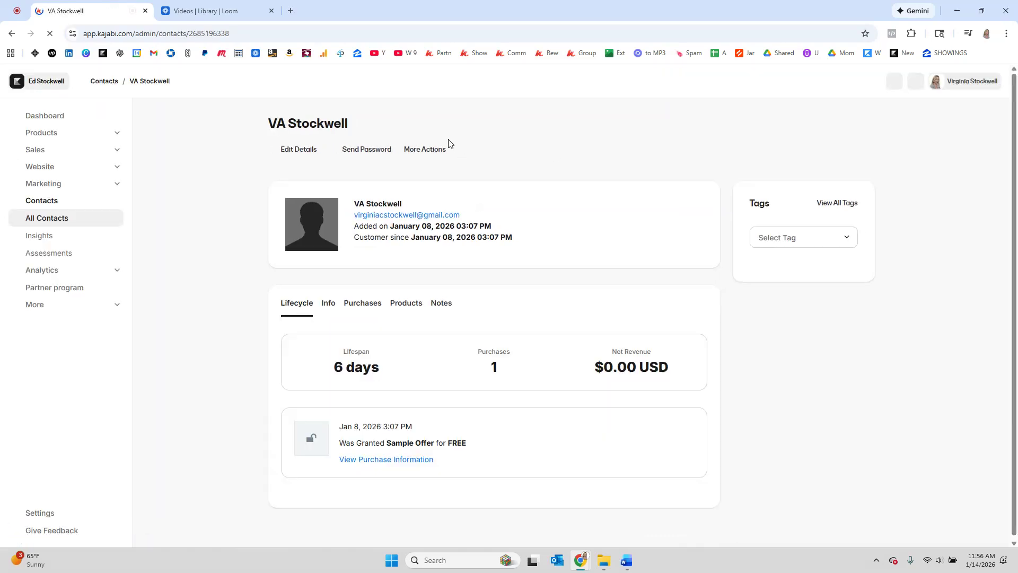
pyautogui.click(435, 151)
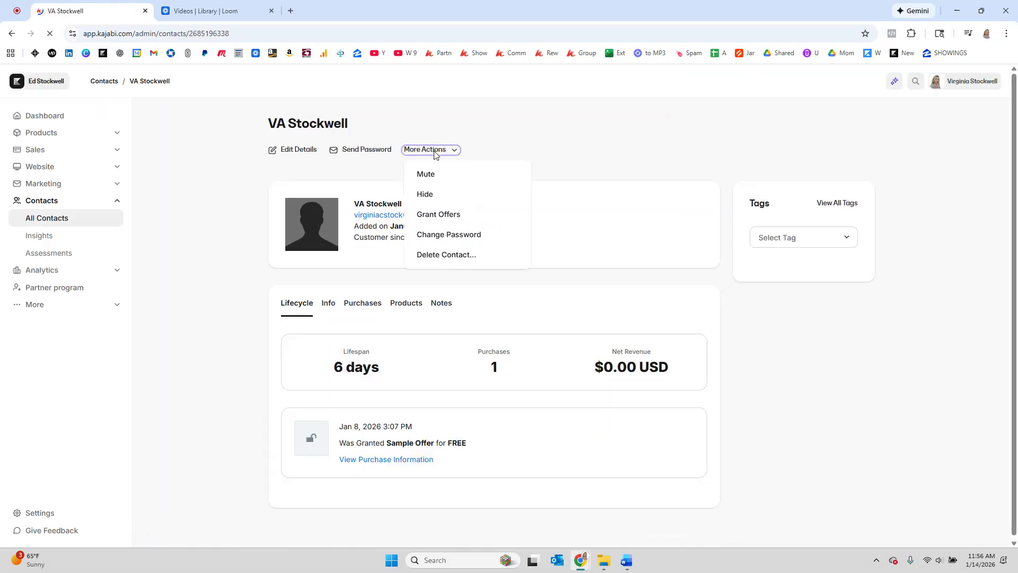
pyautogui.click(440, 215)
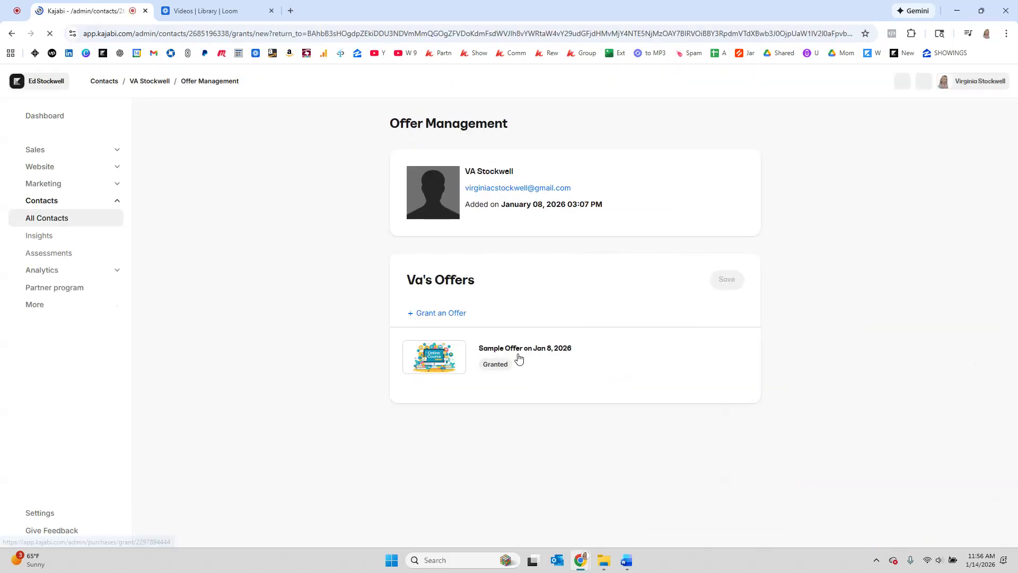
pyautogui.click(445, 314)
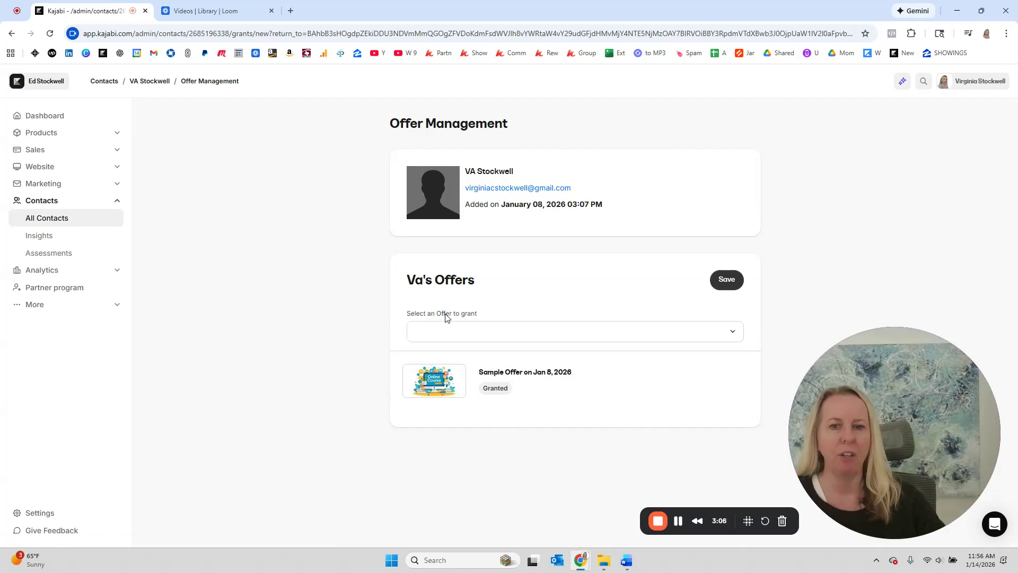
pyautogui.click(516, 336)
pyautogui.click(262, 274)
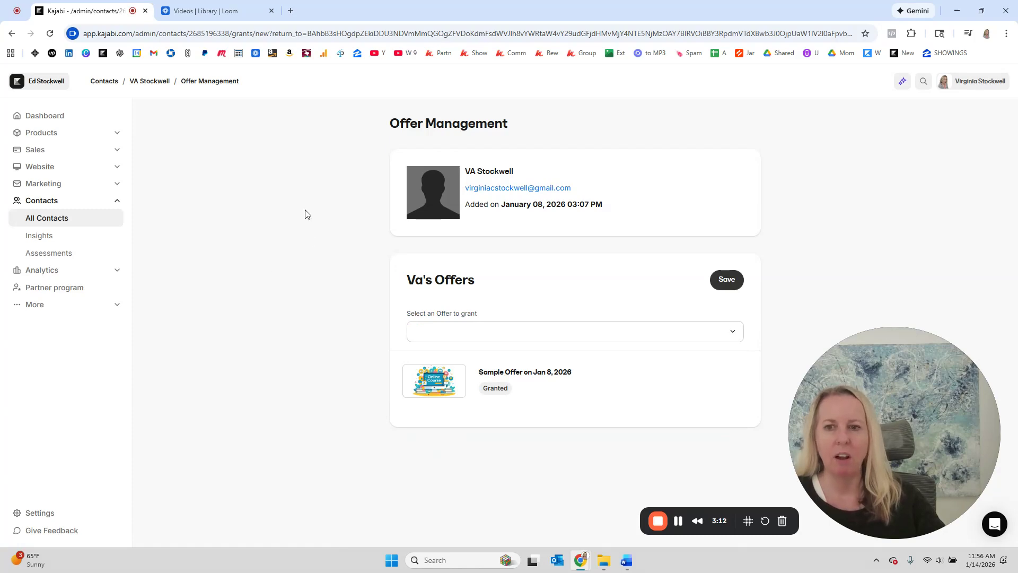
# Open the site's settings and go to the email templates for auto-generated system emails
pyautogui.click(33, 519)
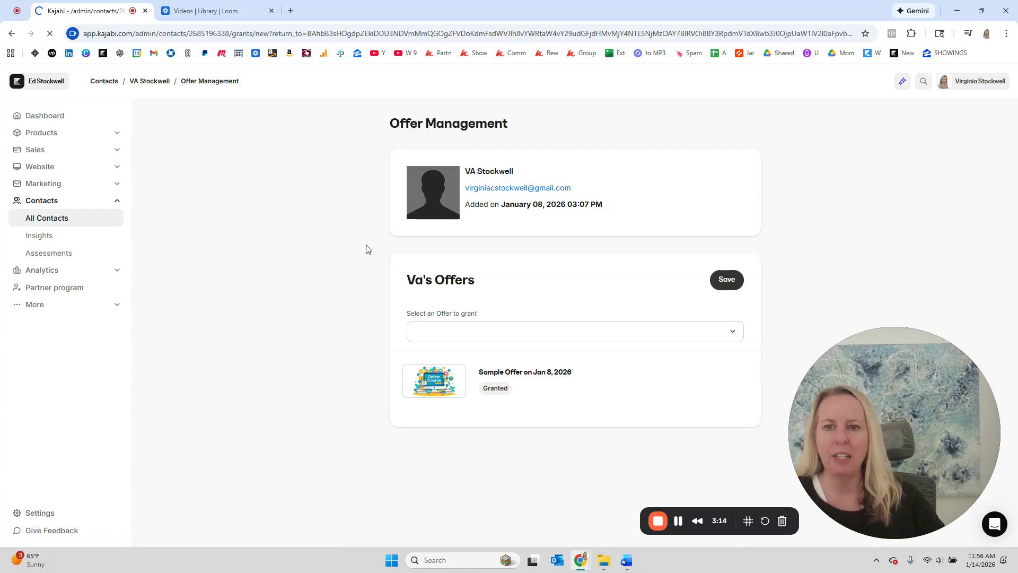
pyautogui.scroll(-2, 212, 307)
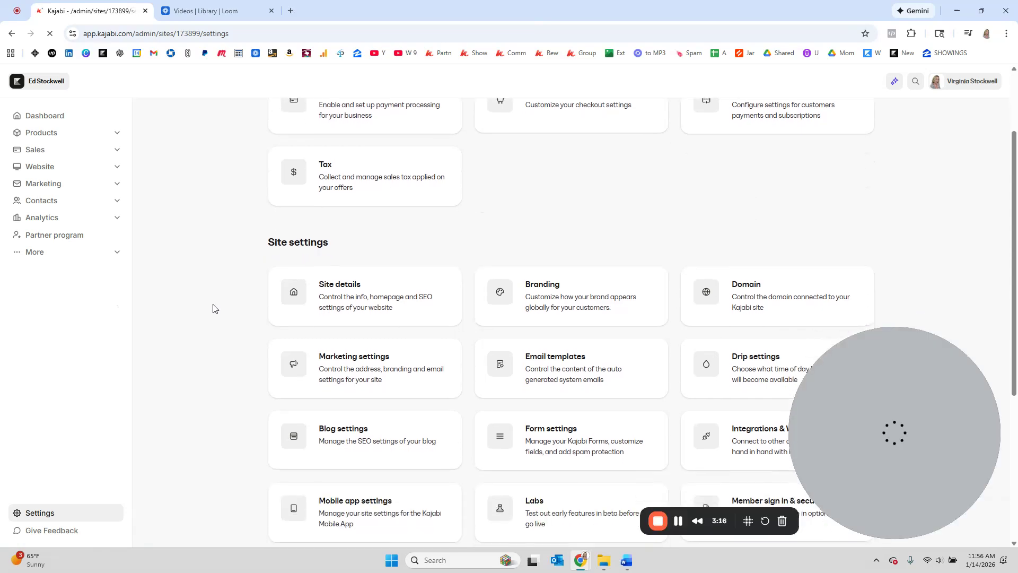
pyautogui.scroll(-3, 212, 309)
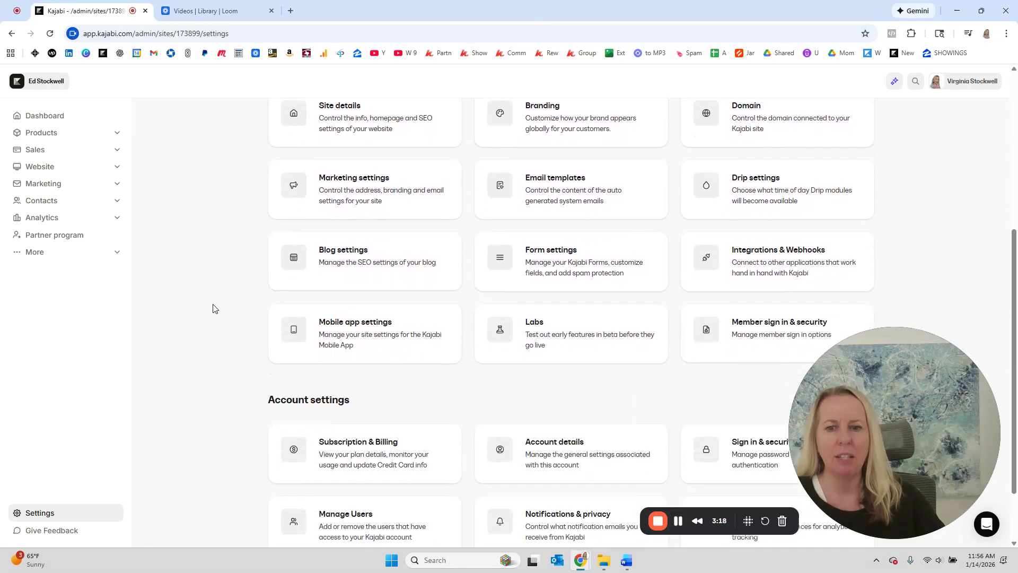
pyautogui.scroll(1, 211, 307)
pyautogui.click(572, 215)
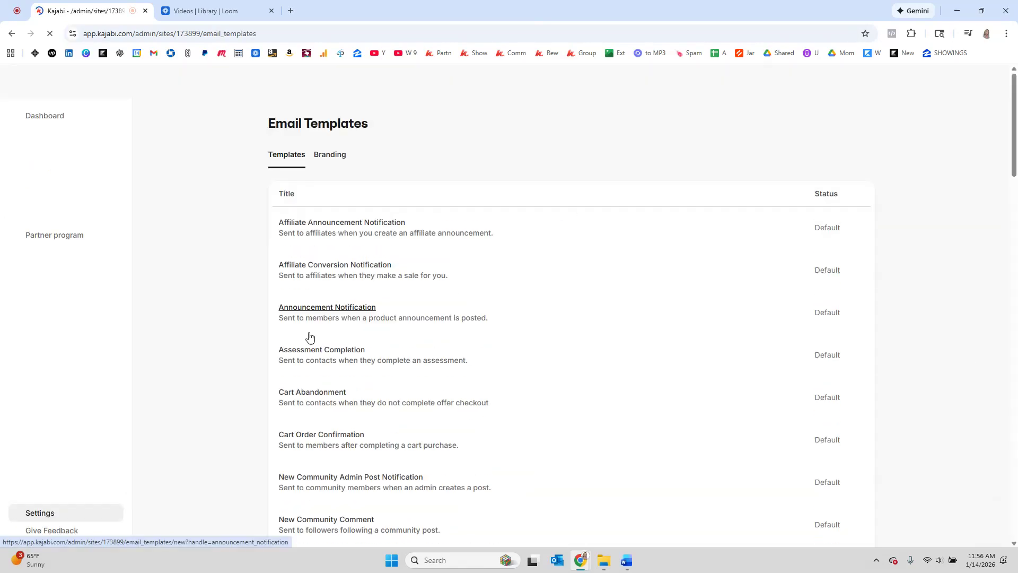
# Look through the list of system email templates, including their titles, sending conditions and statuses
pyautogui.scroll(-2, 303, 273)
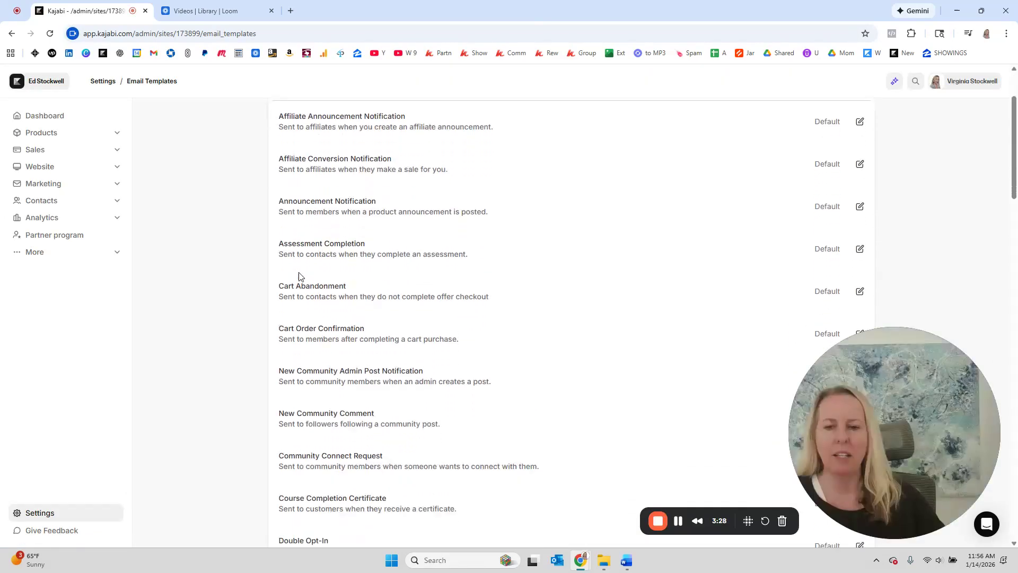
pyautogui.scroll(-2, 303, 274)
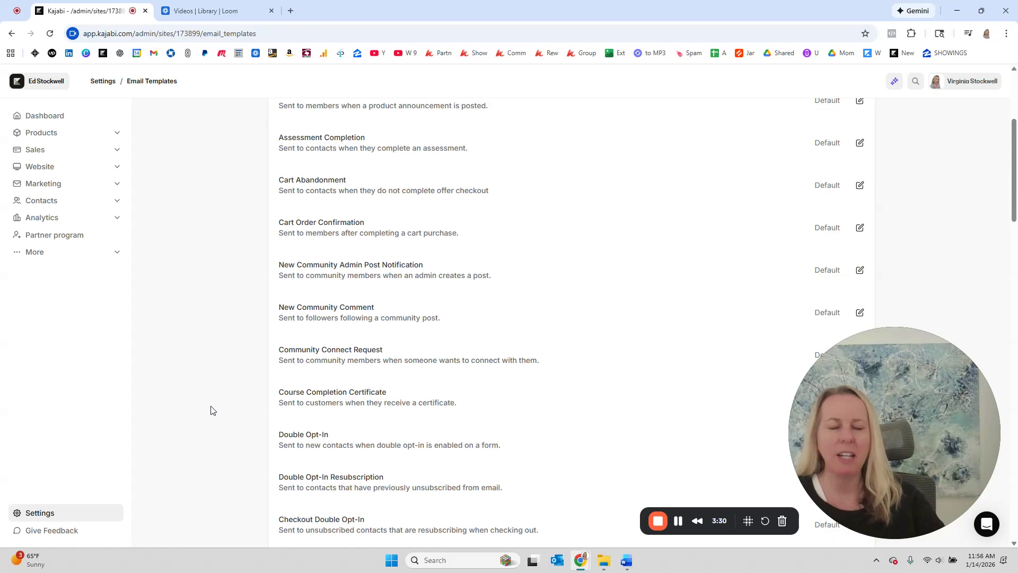
pyautogui.scroll(-15, 211, 410)
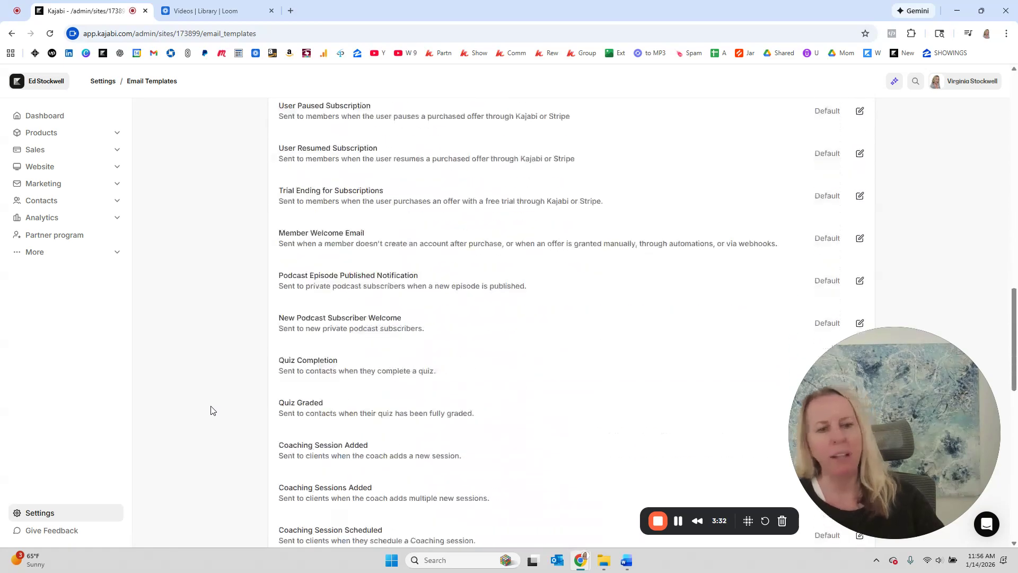
pyautogui.scroll(-3, 210, 410)
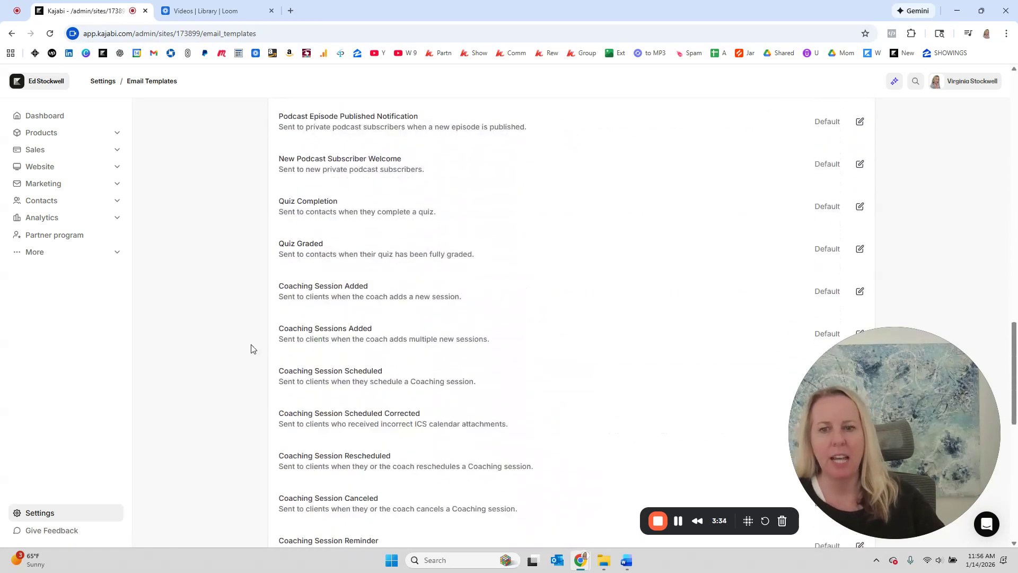
pyautogui.scroll(-3, 182, 430)
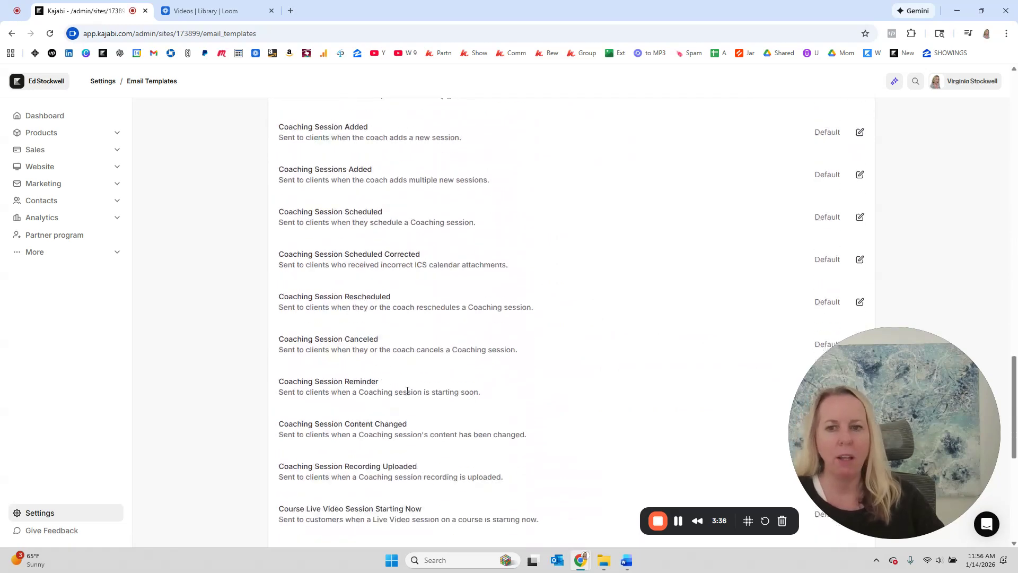
pyautogui.scroll(3, 425, 392)
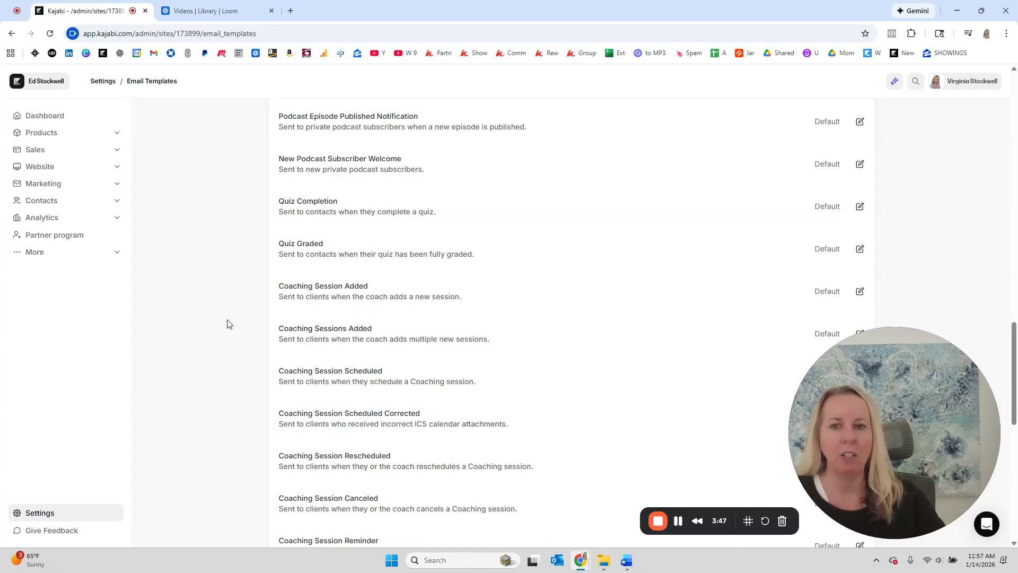
pyautogui.scroll(20, 227, 323)
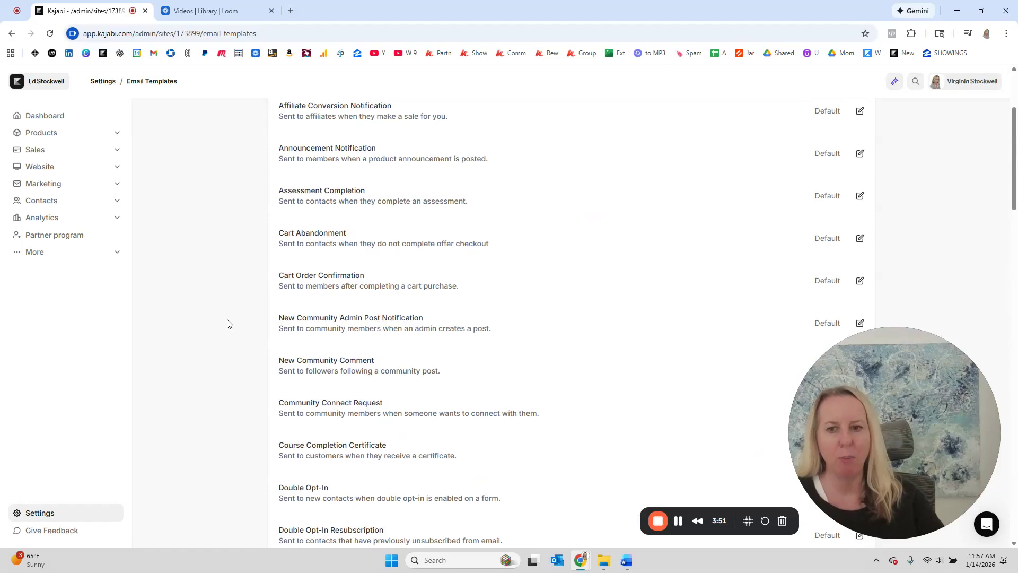
pyautogui.scroll(3, 227, 324)
pyautogui.scroll(-5, 238, 319)
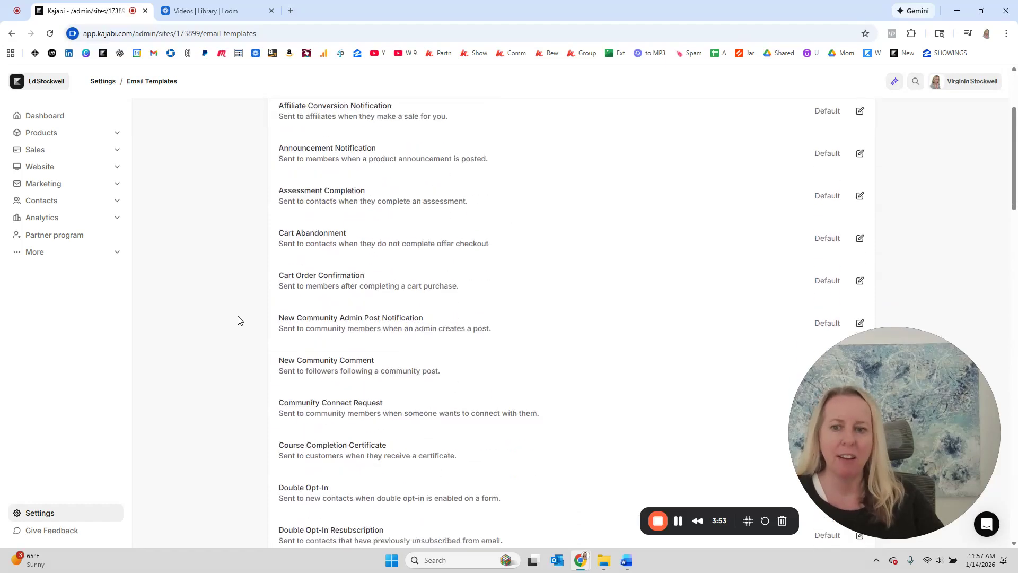
pyautogui.scroll(-6, 275, 258)
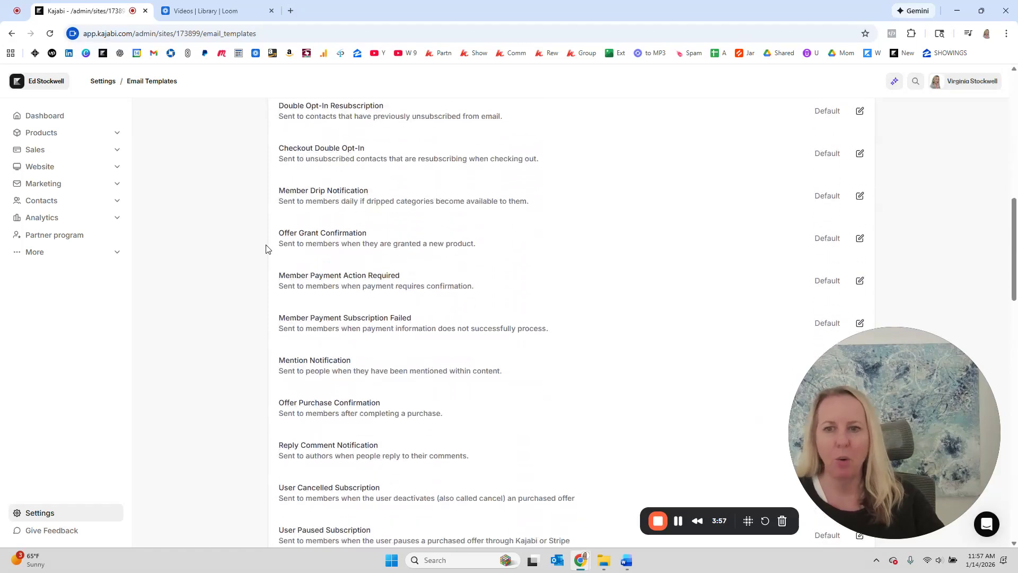
# Open the Offer Grant Confirmation email template and send a test preview of it to the prefilled email address
pyautogui.click(320, 239)
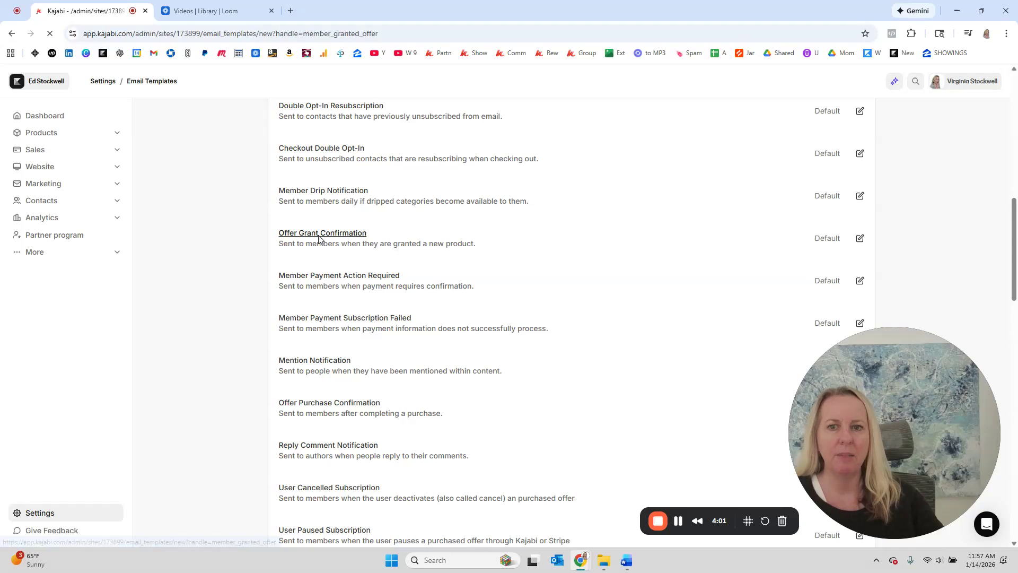
pyautogui.scroll(-1, 364, 324)
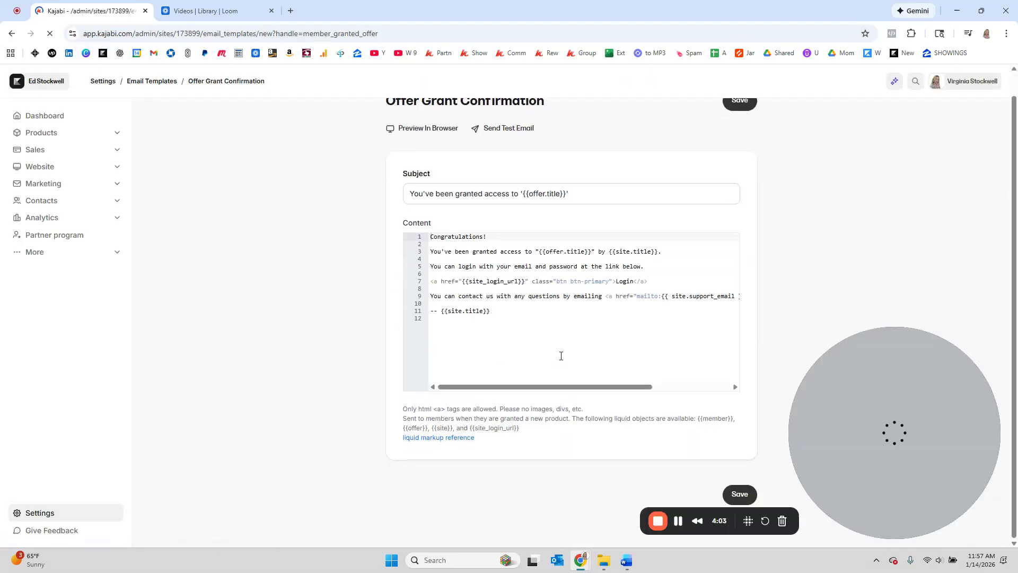
pyautogui.scroll(1, 562, 355)
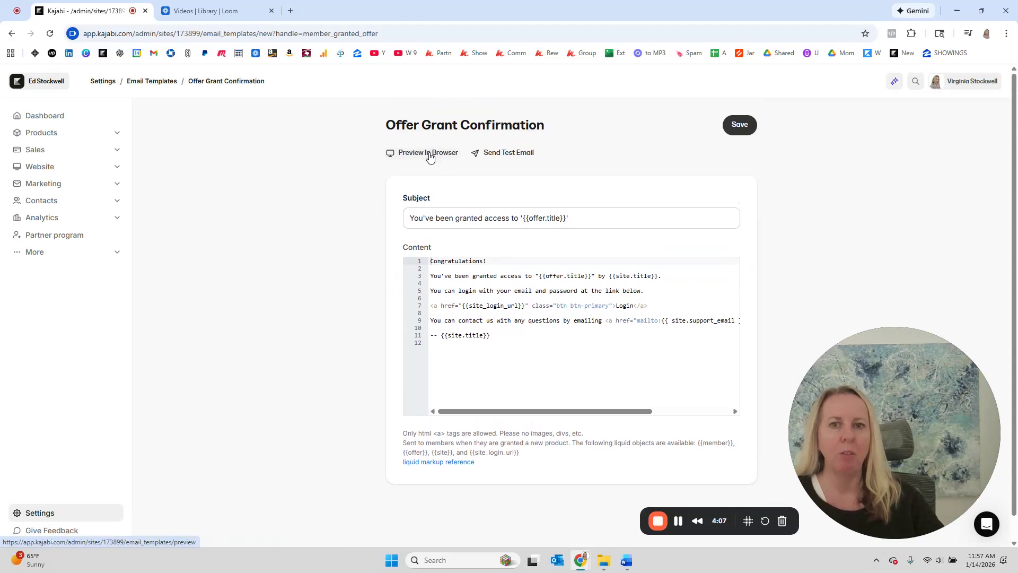
pyautogui.click(514, 157)
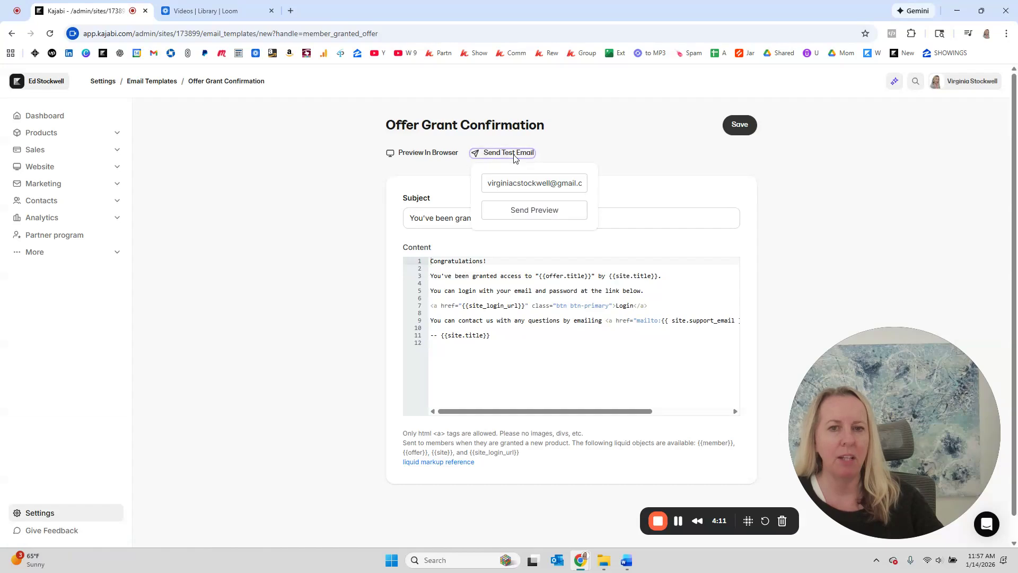
pyautogui.click(577, 209)
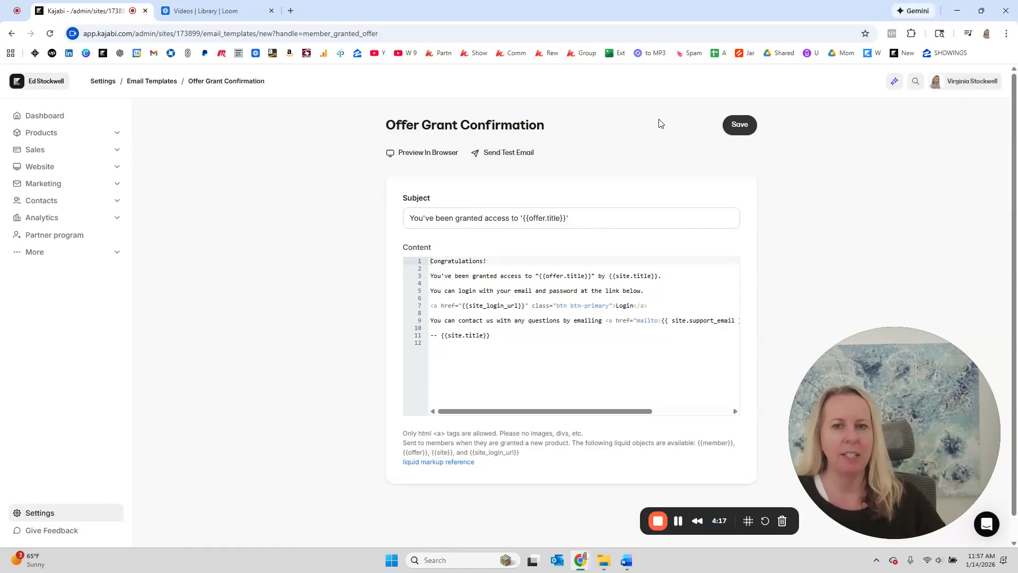
# Preview the Offer Grant Confirmation email in the browser, compare its offer title with the {{offer.title}} placeholder in the content, and close the preview
pyautogui.click(423, 158)
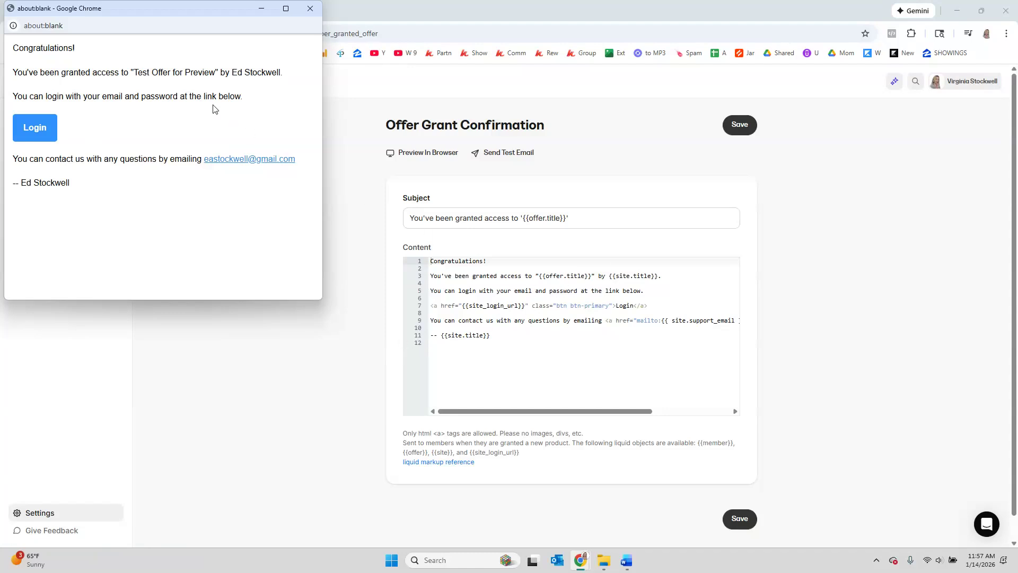
pyautogui.moveTo(134, 73); pyautogui.dragTo(216, 75)
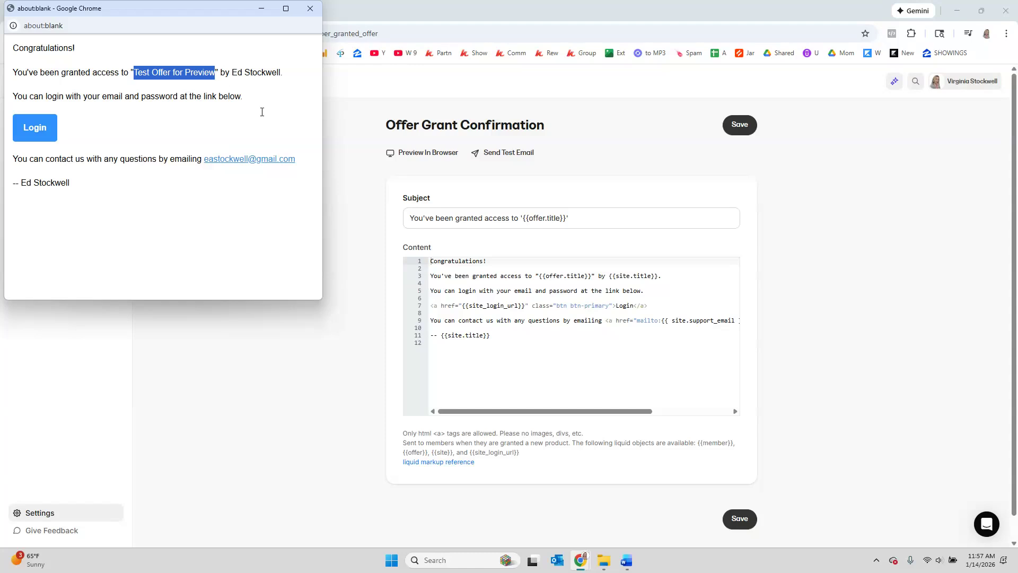
pyautogui.moveTo(546, 276); pyautogui.dragTo(578, 282)
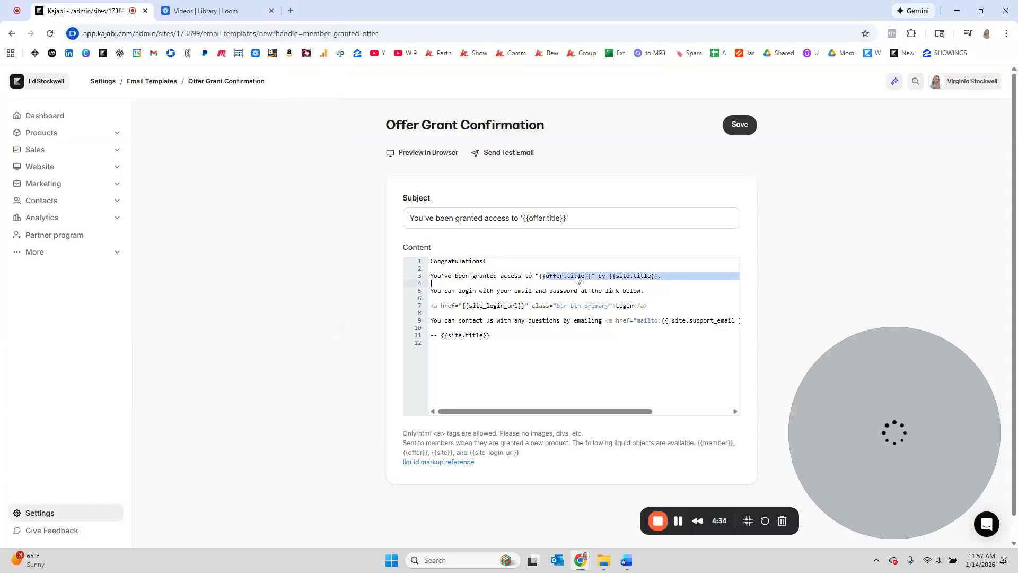
pyautogui.click(579, 276)
pyautogui.moveTo(539, 276); pyautogui.dragTo(595, 277)
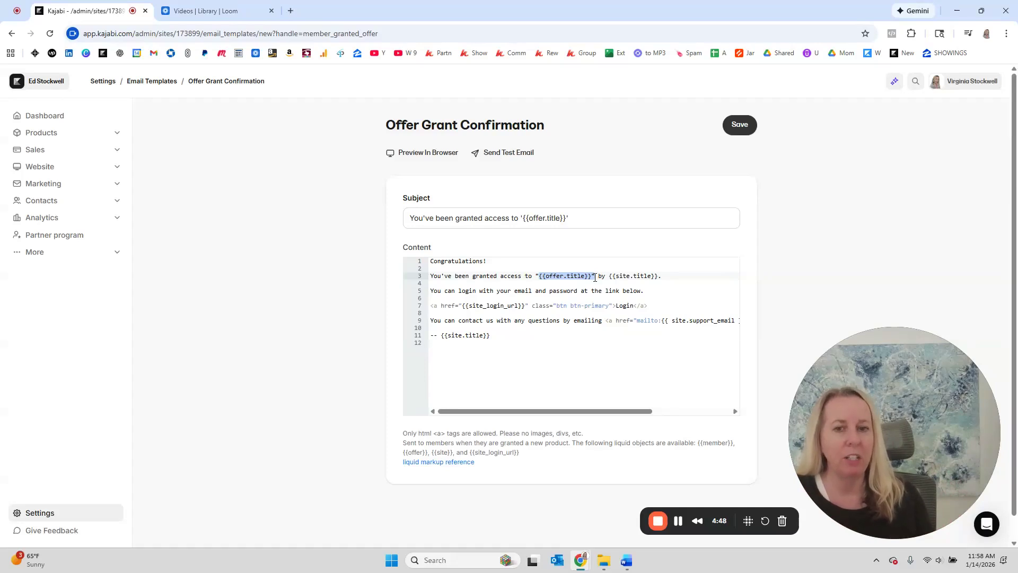
pyautogui.click(567, 276)
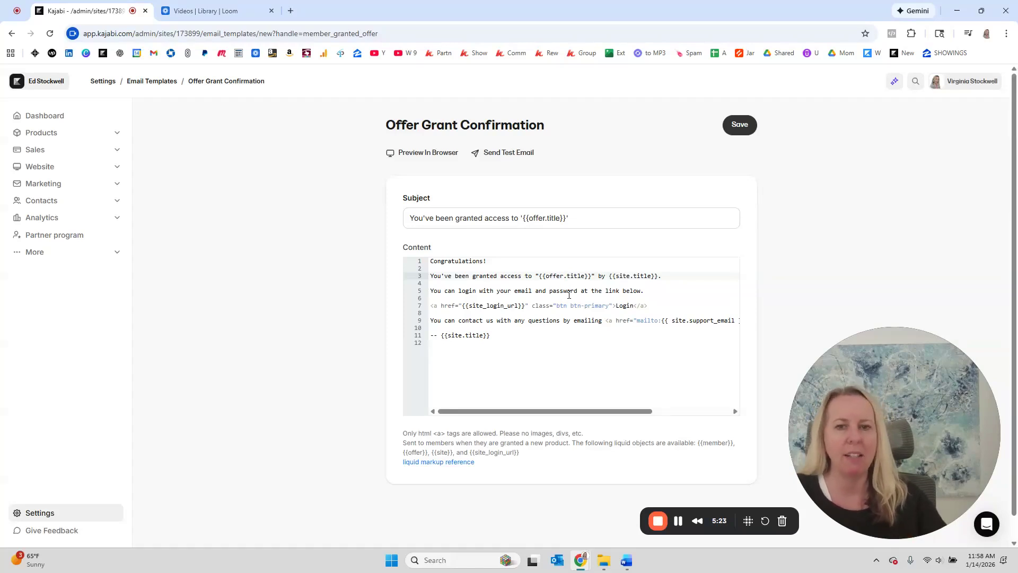
pyautogui.click(424, 153)
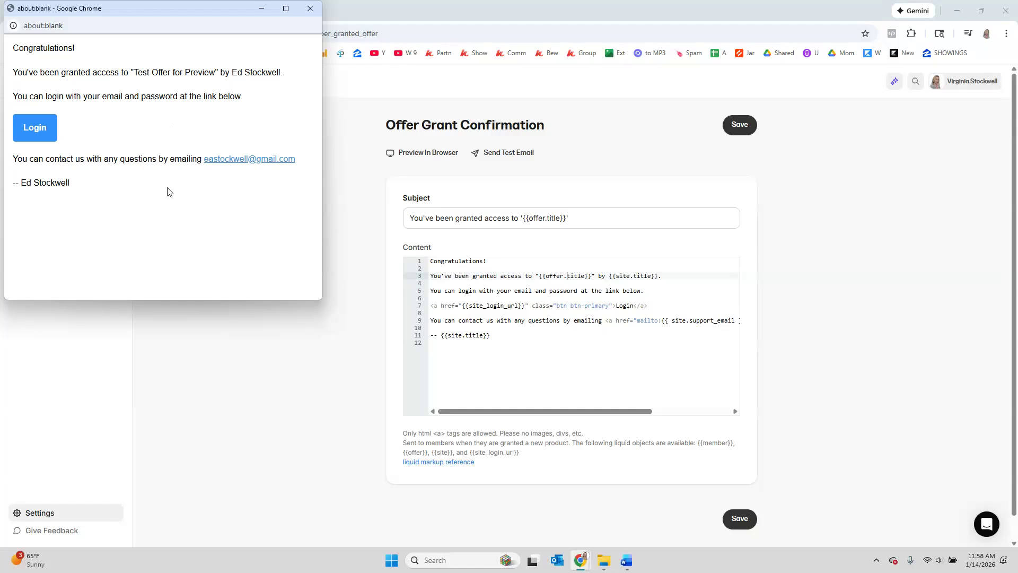
pyautogui.click(310, 8)
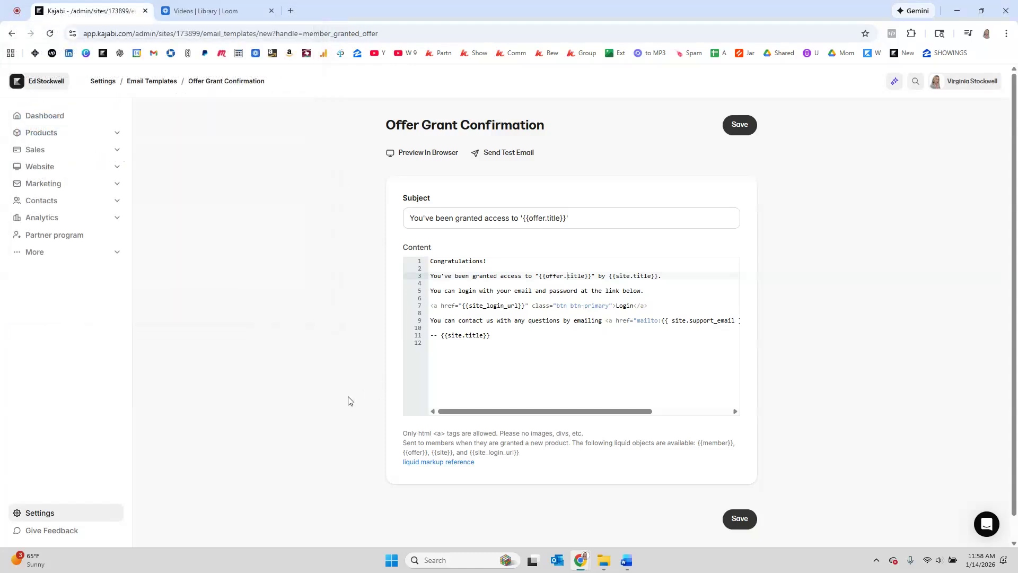